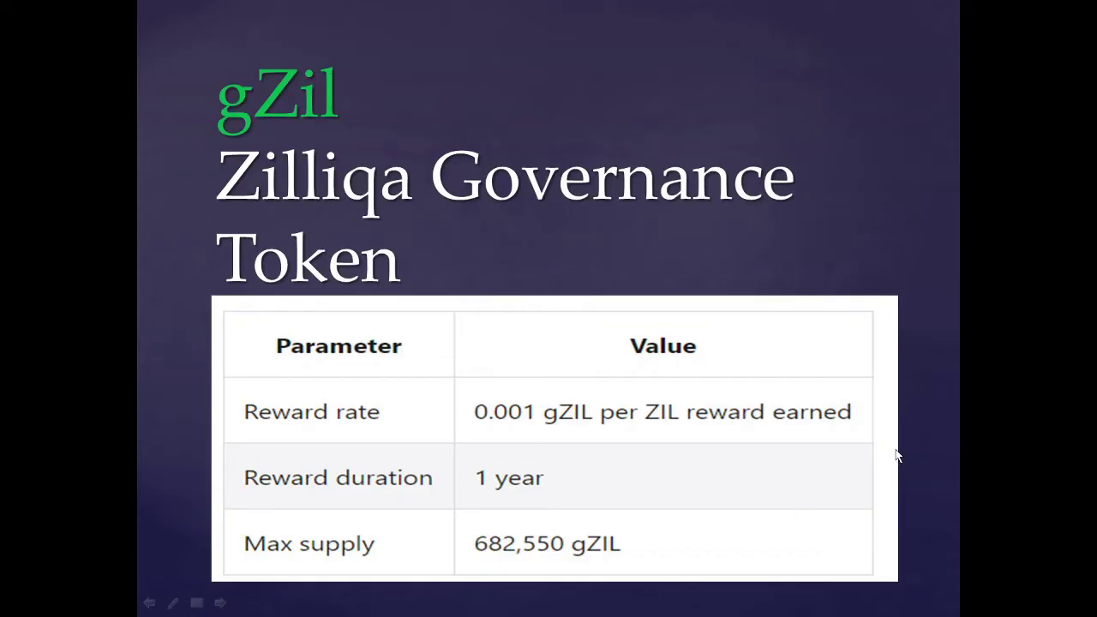
Exit the full-screen gZil governance token slide show back to PowerPoint's Normal editing view
{"action": "key", "text": "Escape"}
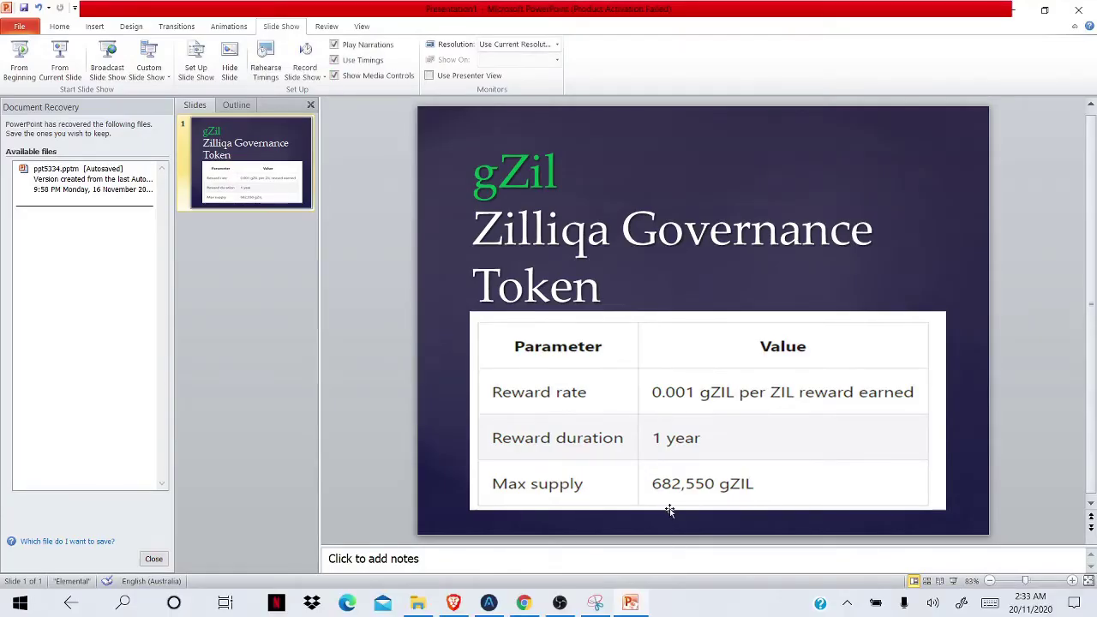
Open Atomic Wallet's Zilliqa staking page showing 5190.3854 ZIL staked and 39.7499 ZIL rewards
{"action": "left_click", "coordinate": [489, 603]}
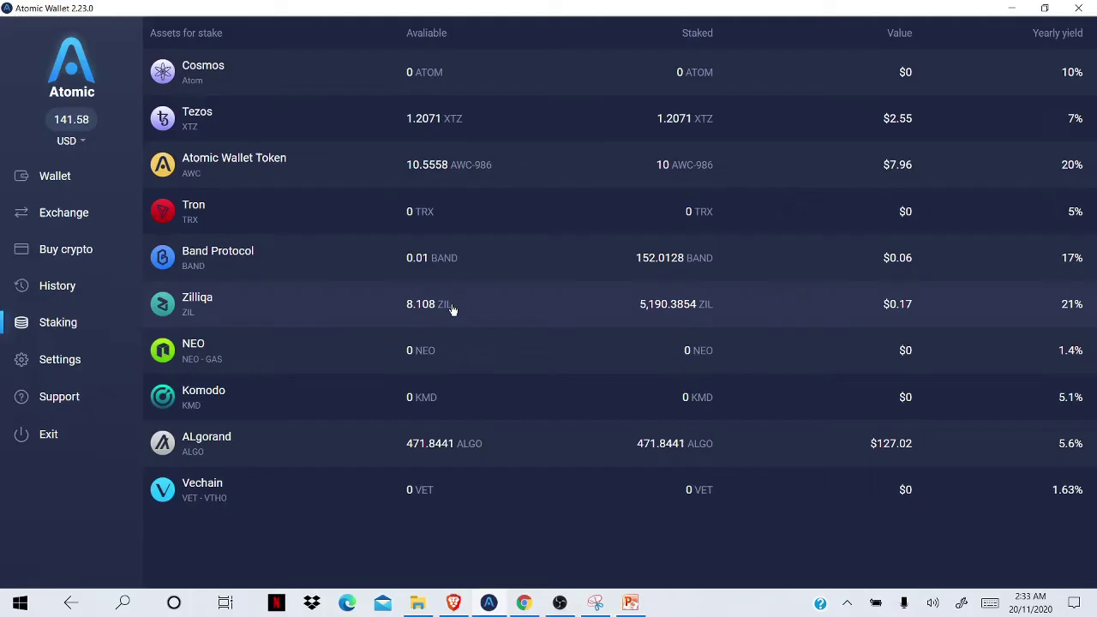
{"action": "left_click", "coordinate": [475, 322]}
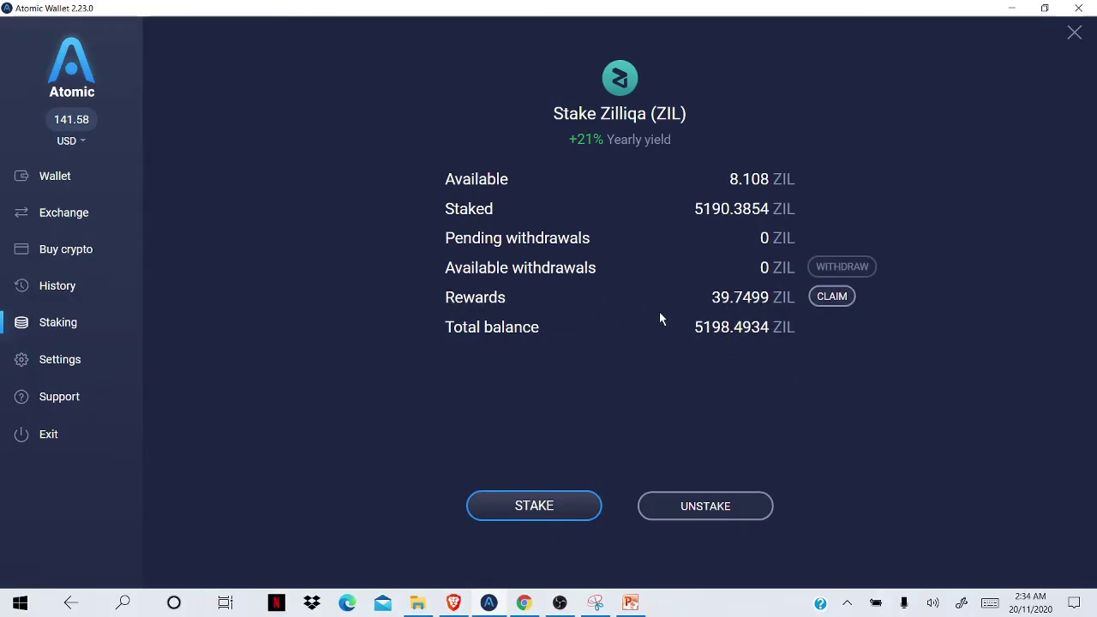
Attempt the Zilliqa rewards claim, check the 10.5 ZIL network fee, then abandon it for the coin list
{"action": "left_click", "coordinate": [830, 297]}
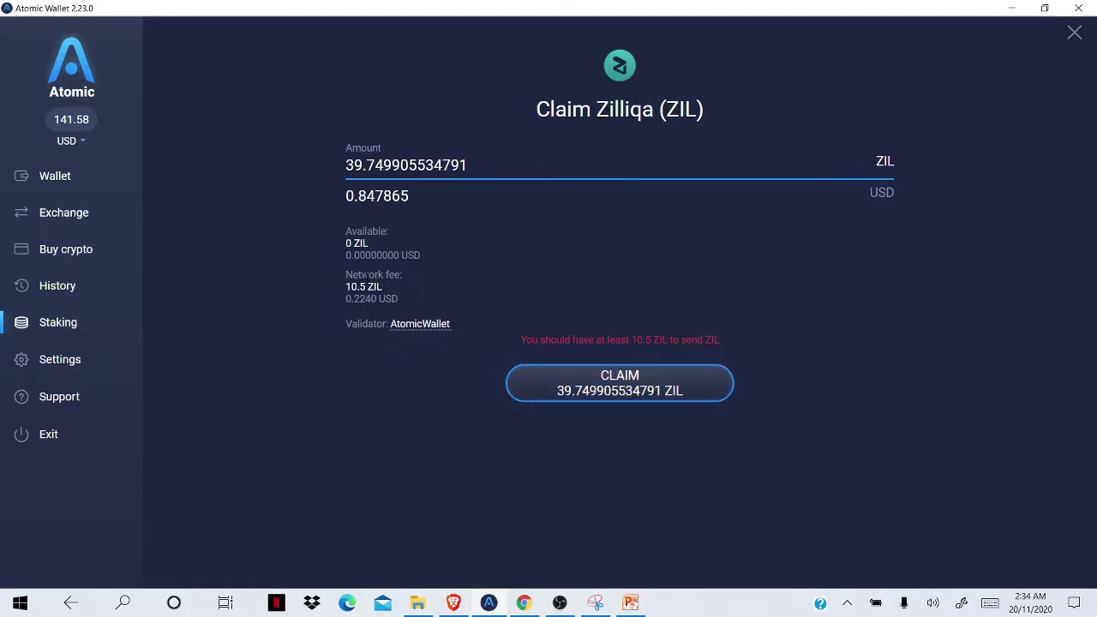
{"action": "triple_click", "coordinate": [432, 283]}
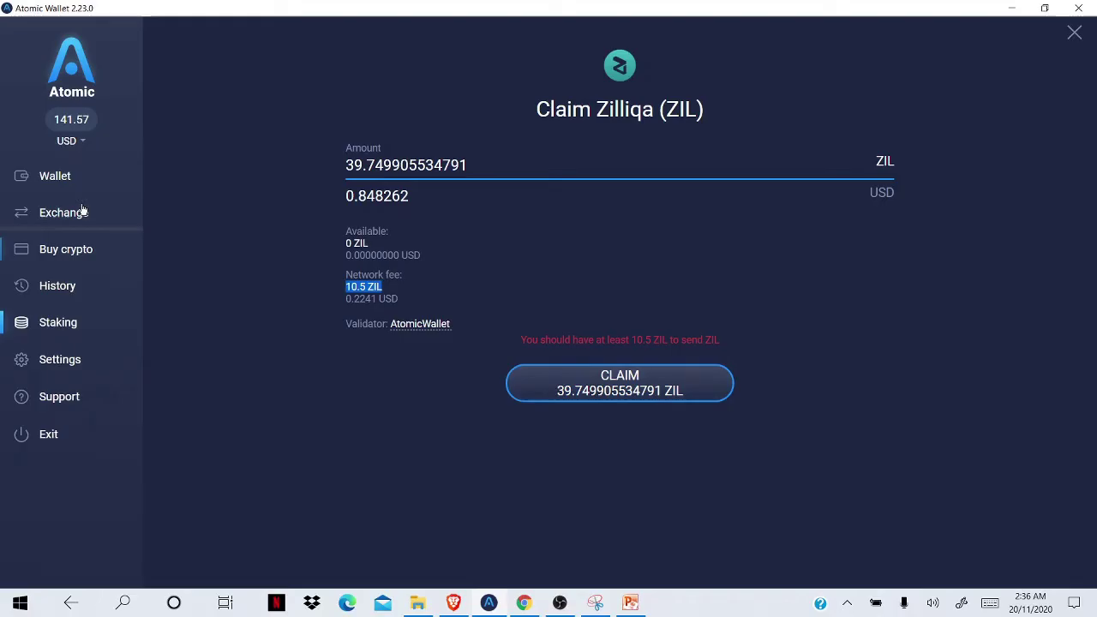
{"action": "left_click", "coordinate": [76, 179]}
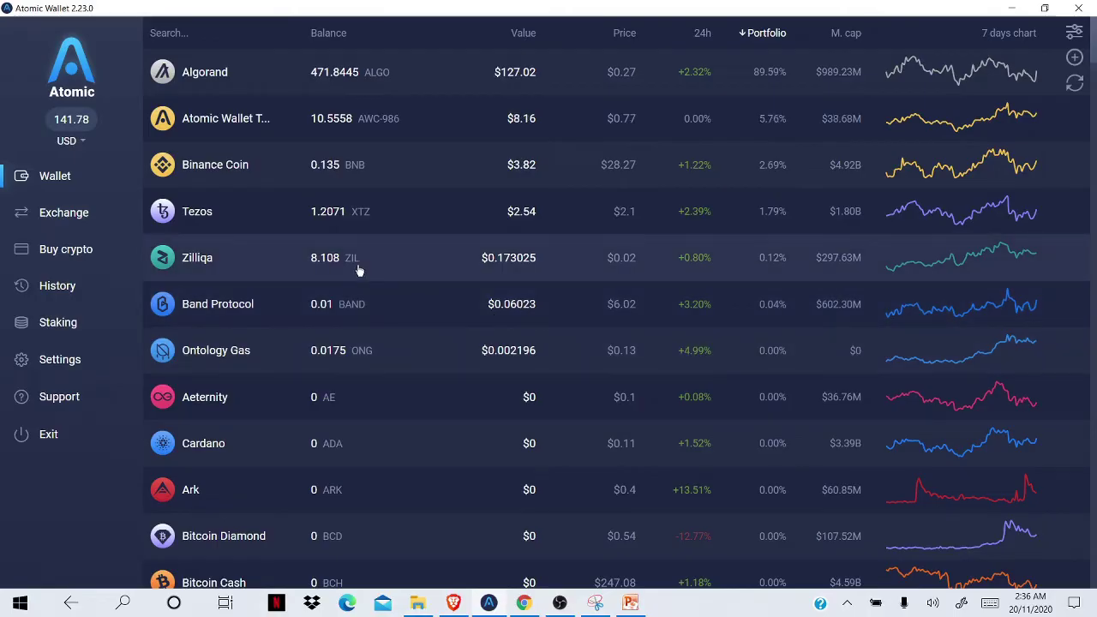
Copy the Zilliqa receiving address from Atomic Wallet and switch to the Zillion staking site
{"action": "left_click", "coordinate": [359, 270]}
{"action": "left_click", "coordinate": [532, 169]}
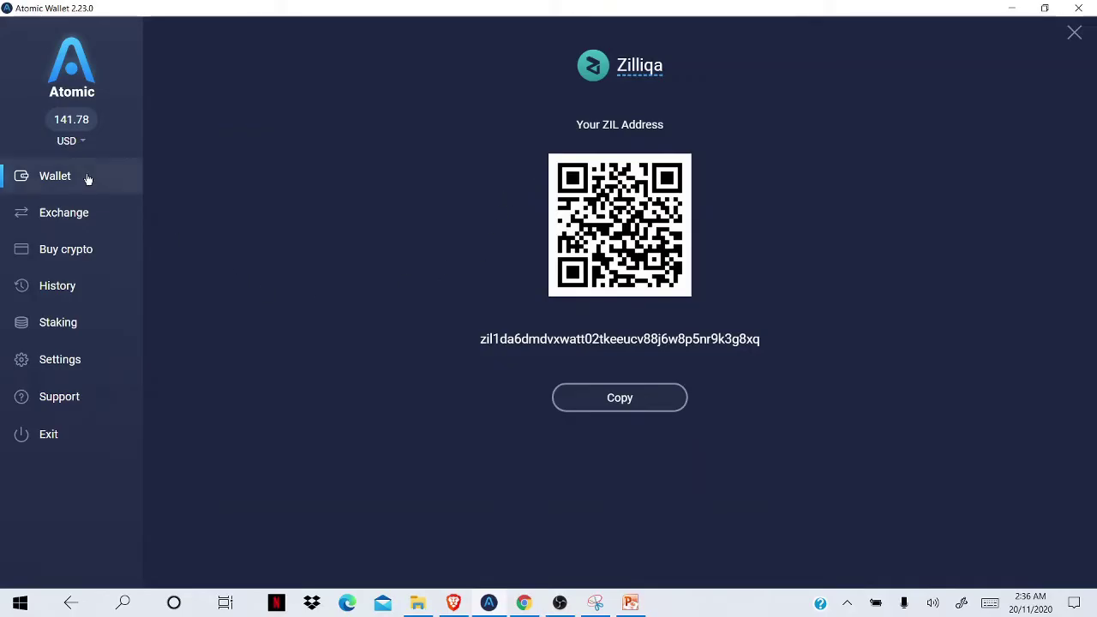
{"action": "left_click", "coordinate": [572, 341]}
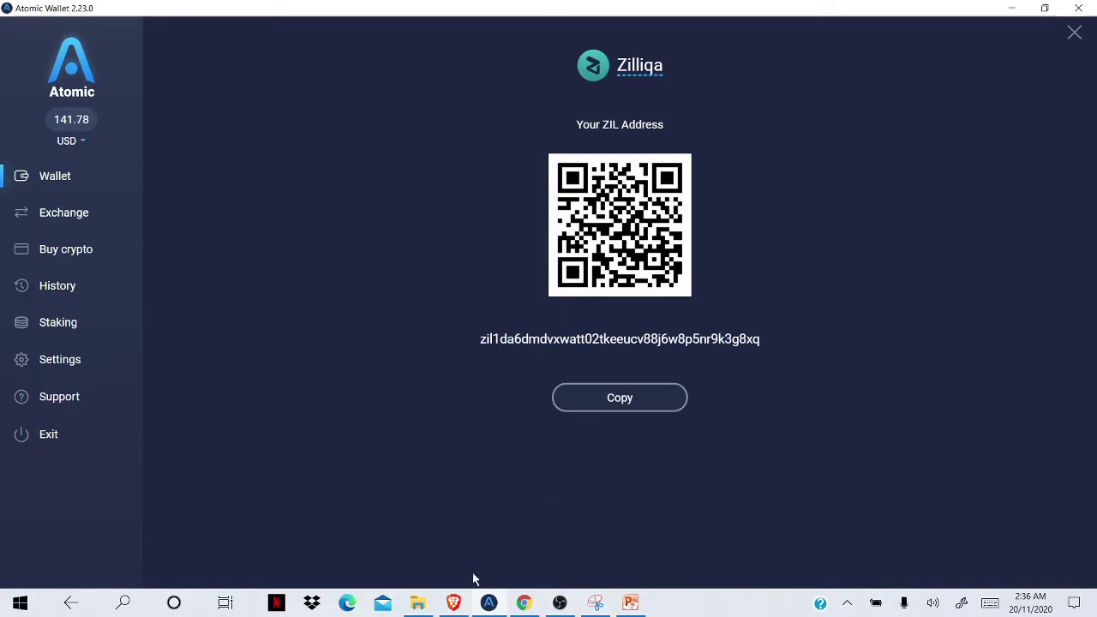
{"action": "left_click", "coordinate": [453, 603]}
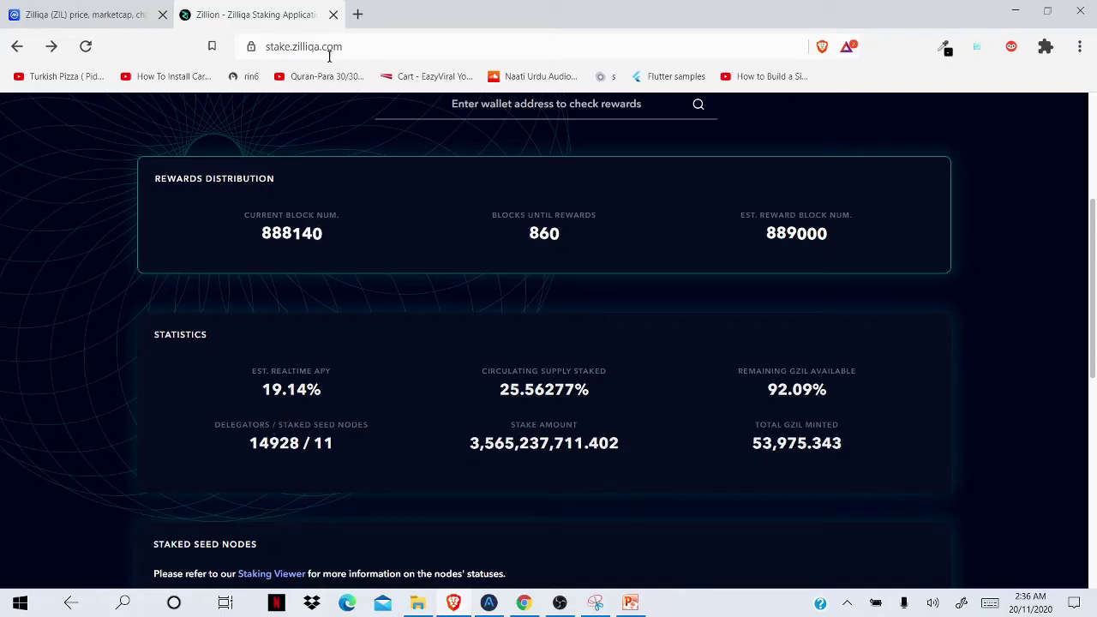
Paste the copied ZIL wallet address into Zillion's rewards lookup and search it in the Explorer
{"action": "left_click", "coordinate": [489, 603]}
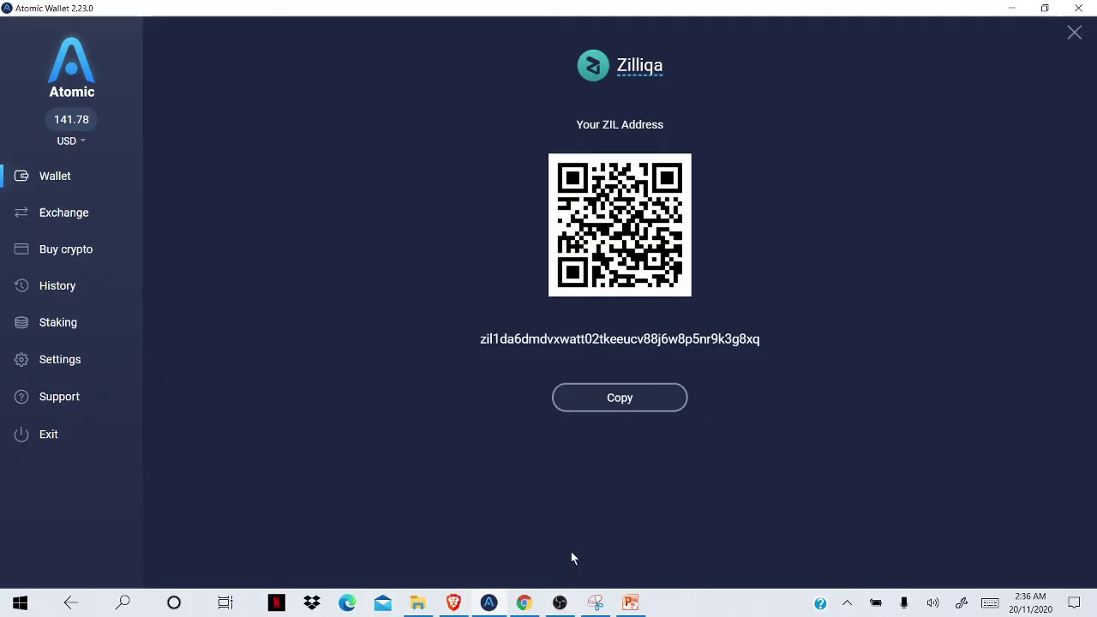
{"action": "left_click", "coordinate": [524, 602]}
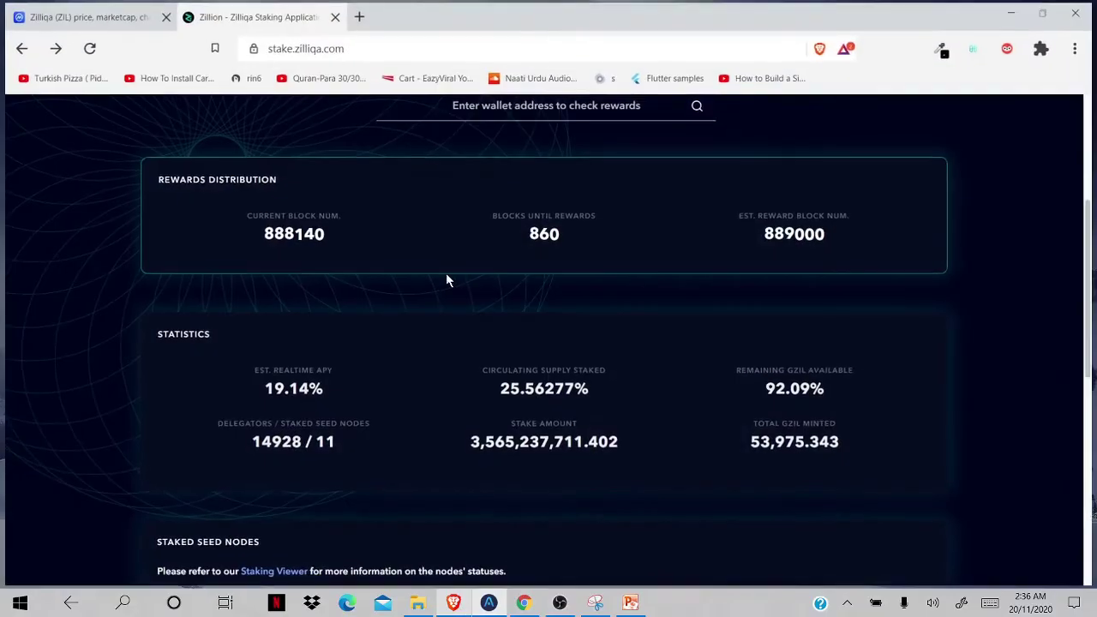
{"action": "scroll", "coordinate": [335, 196], "scroll_direction": "up", "scroll_amount": 3}
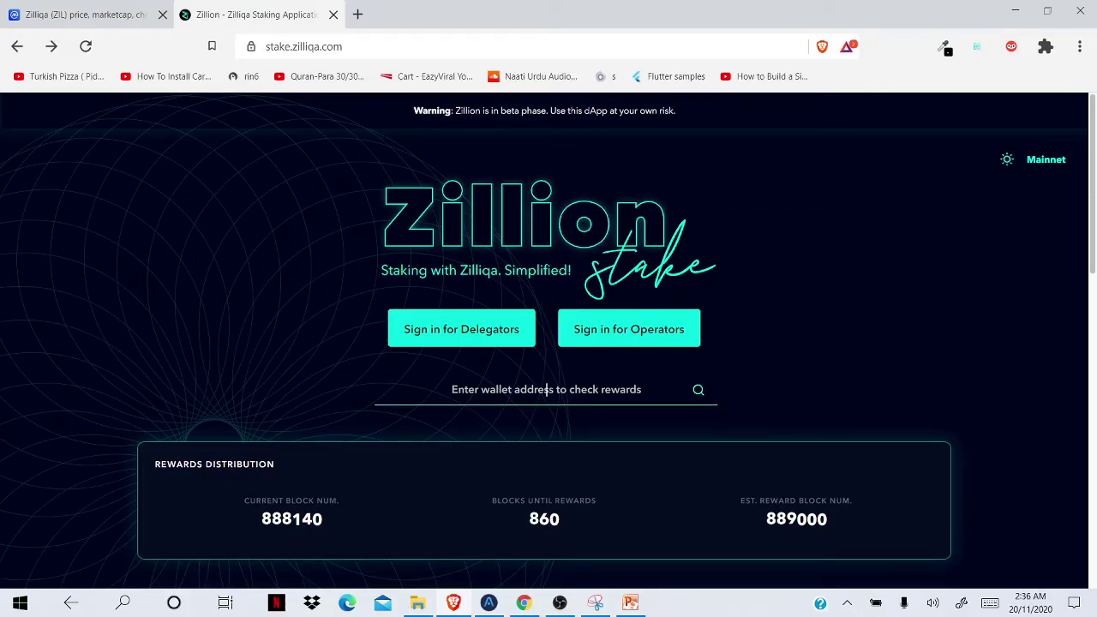
{"action": "right_click", "coordinate": [482, 398]}
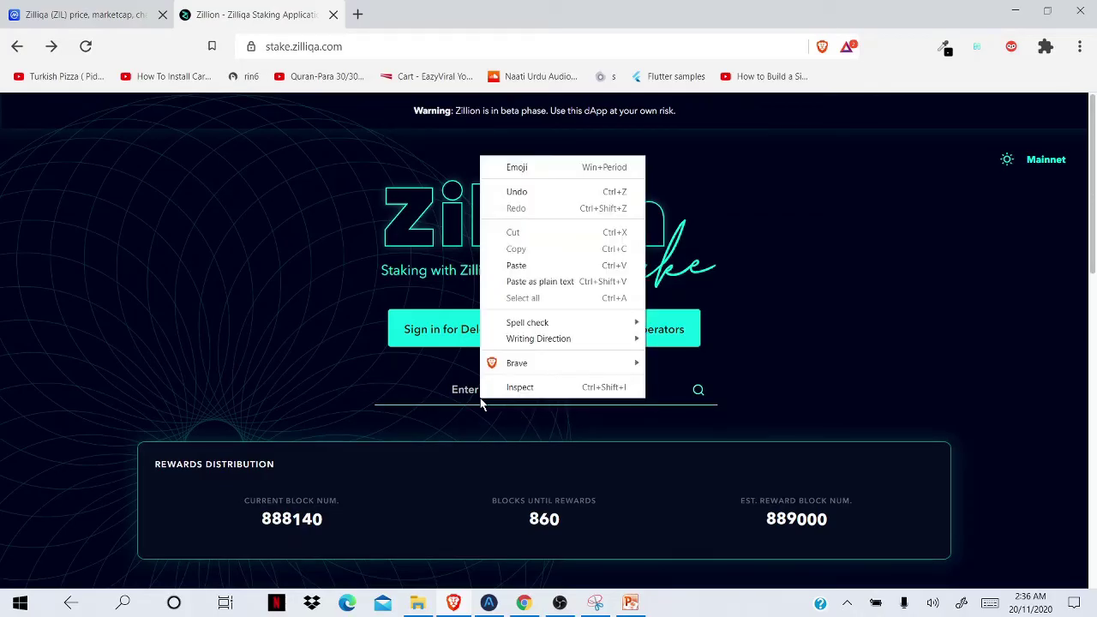
{"action": "left_click", "coordinate": [525, 264]}
{"action": "left_click", "coordinate": [700, 392]}
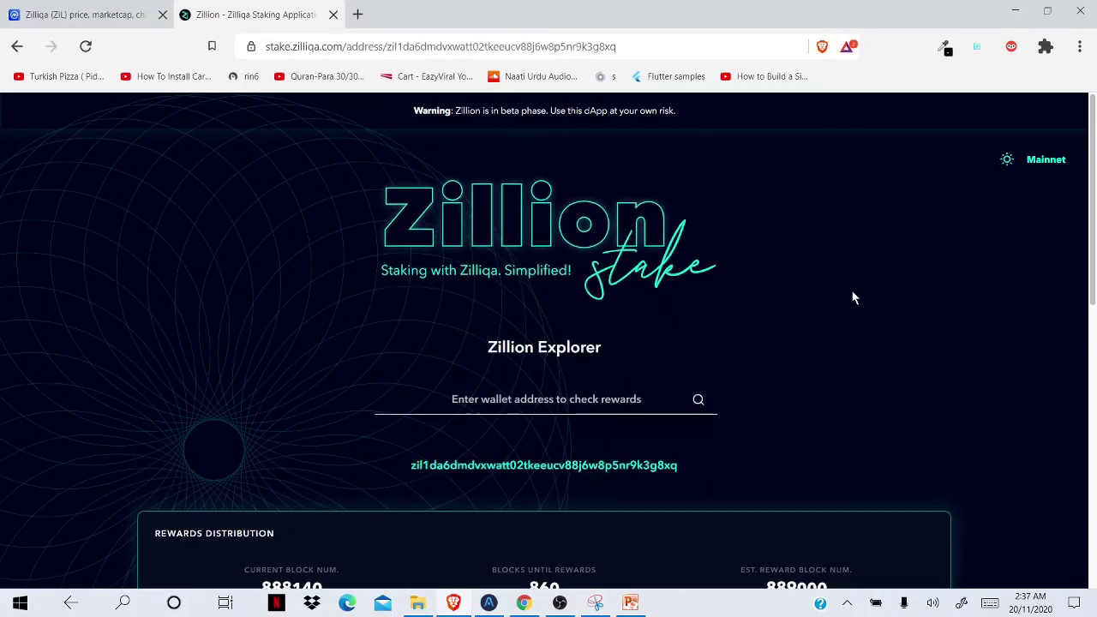
Scroll to the Overview: 5,190.385 ZIL deposited, 39.750 unclaimed ZIL and 0.040 unclaimed gZIL
{"action": "scroll", "coordinate": [852, 288], "scroll_direction": "down", "scroll_amount": 1}
{"action": "scroll", "coordinate": [854, 294], "scroll_direction": "down", "scroll_amount": 2}
{"action": "scroll", "coordinate": [873, 287], "scroll_direction": "down", "scroll_amount": 1}
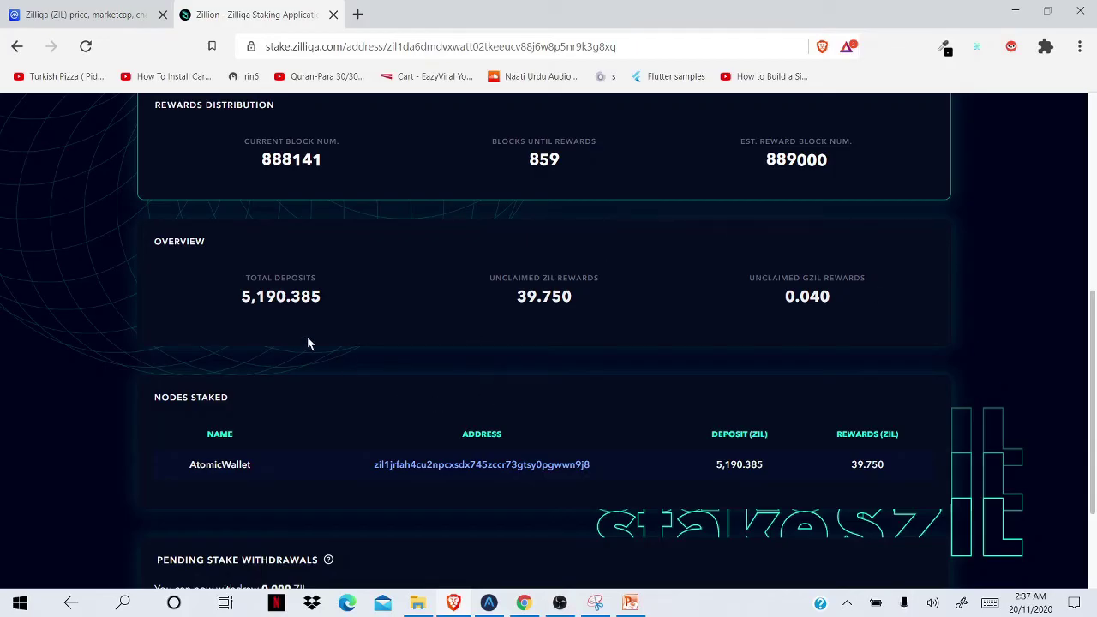
{"action": "scroll", "coordinate": [176, 297], "scroll_direction": "up", "scroll_amount": 3}
{"action": "scroll", "coordinate": [204, 334], "scroll_direction": "up", "scroll_amount": 2}
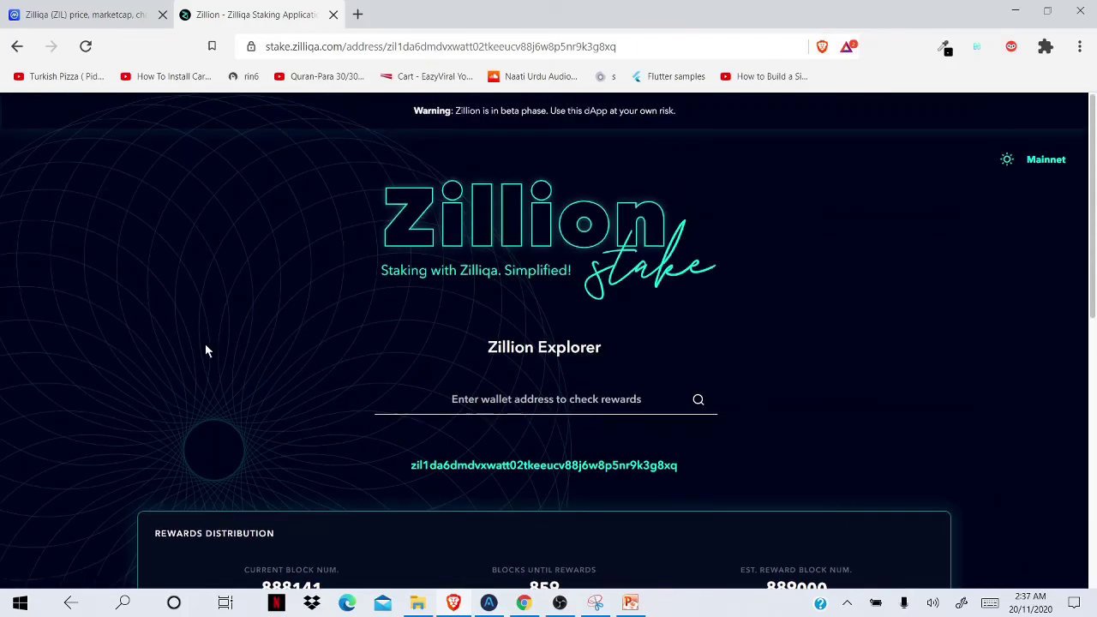
{"action": "scroll", "coordinate": [327, 393], "scroll_direction": "down", "scroll_amount": 2}
{"action": "scroll", "coordinate": [328, 392], "scroll_direction": "down", "scroll_amount": 2}
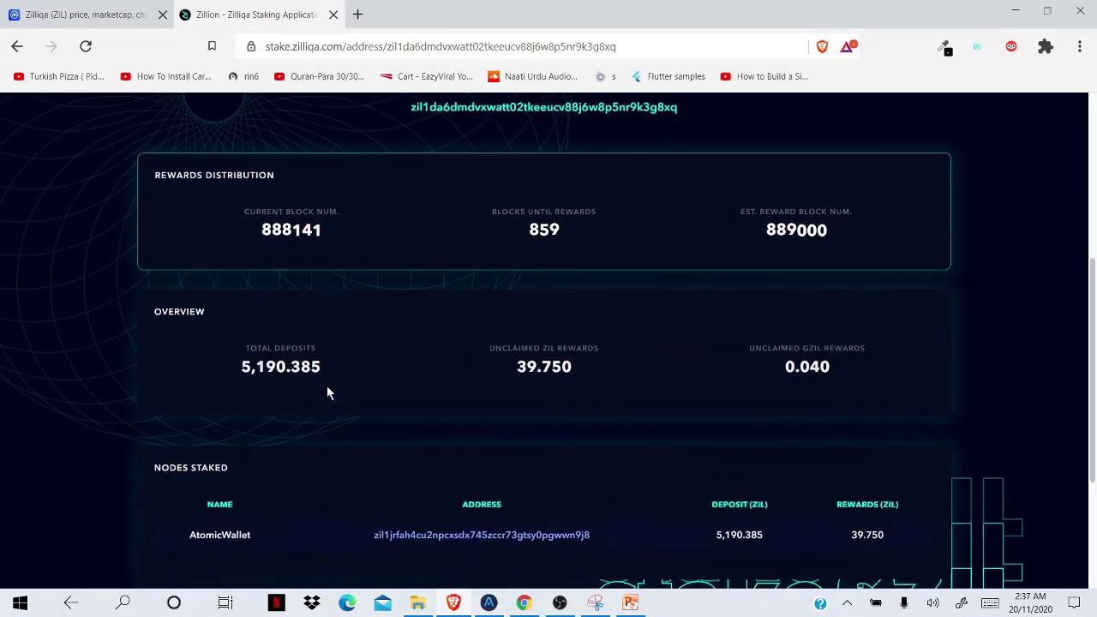
{"action": "scroll", "coordinate": [334, 388], "scroll_direction": "down", "scroll_amount": 2}
{"action": "scroll", "coordinate": [270, 363], "scroll_direction": "up", "scroll_amount": 2}
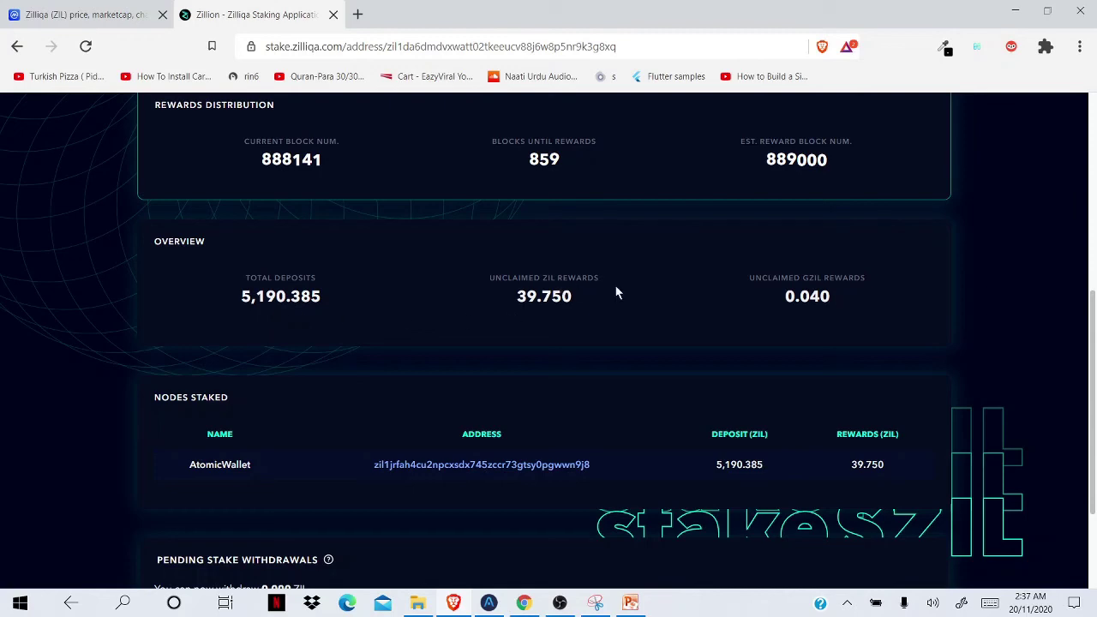
{"action": "scroll", "coordinate": [605, 365], "scroll_direction": "up", "scroll_amount": 3}
{"action": "scroll", "coordinate": [617, 506], "scroll_direction": "down", "scroll_amount": 2}
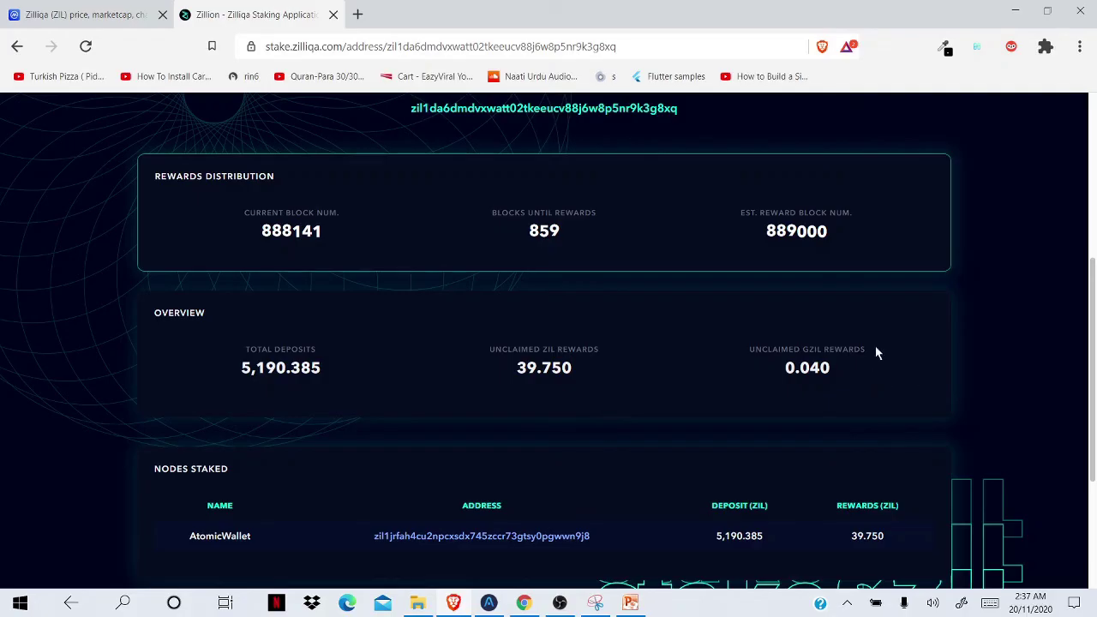
{"action": "scroll", "coordinate": [876, 350], "scroll_direction": "down", "scroll_amount": 2}
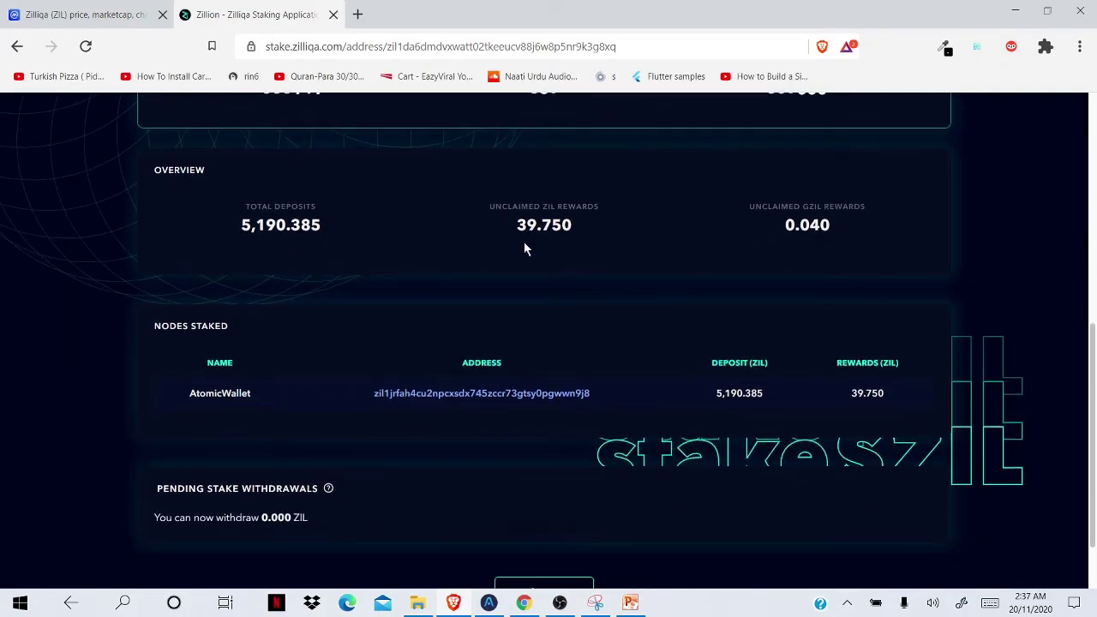